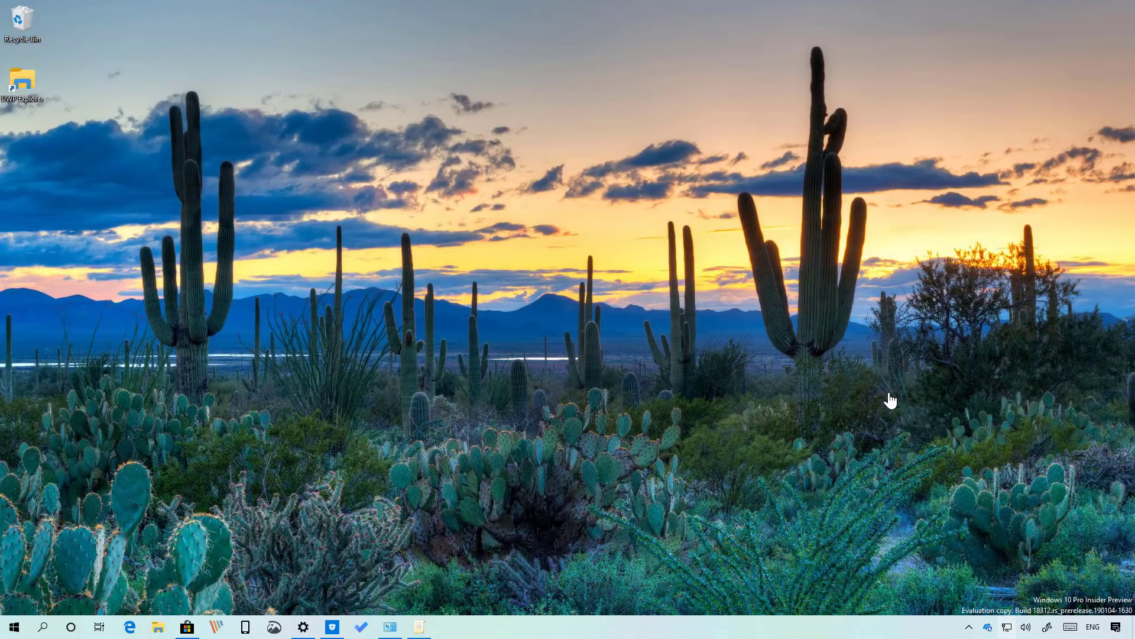
# - Open Settings > System > Storage > System & reserved to see 2.70 GB of reserved storage
pyautogui.press('super+i')
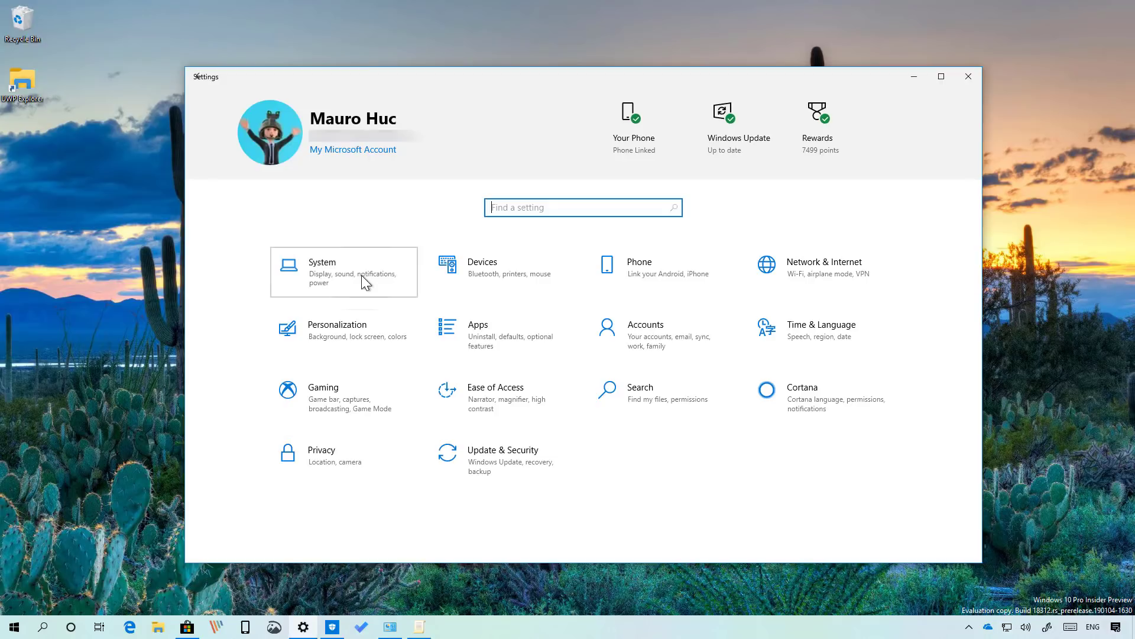
pyautogui.click(360, 275)
pyautogui.click(248, 342)
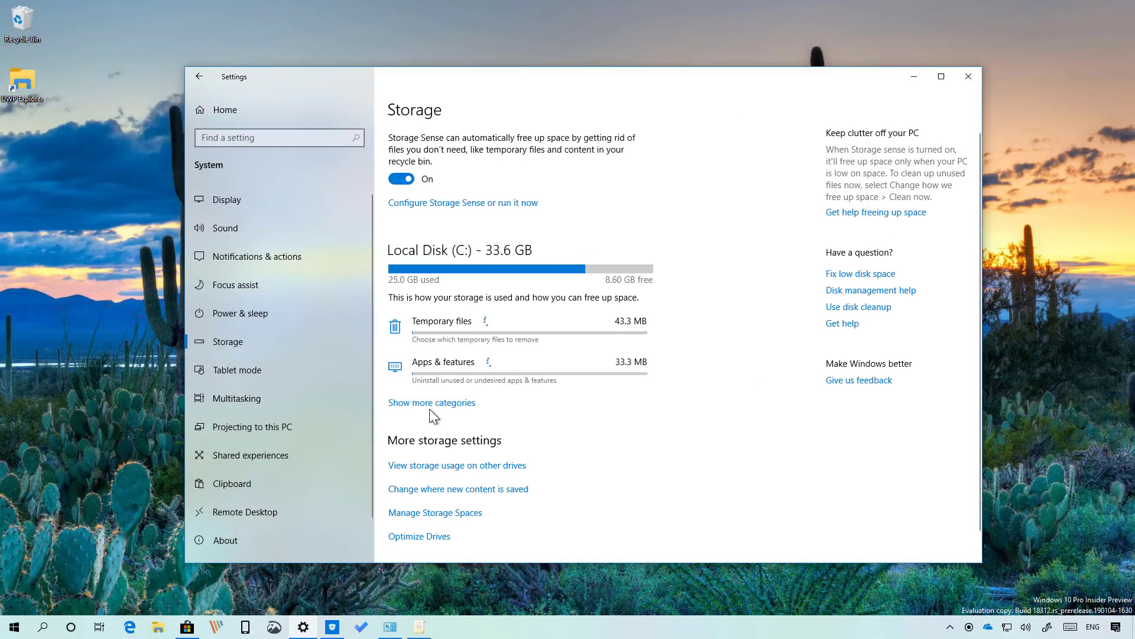
pyautogui.click(458, 330)
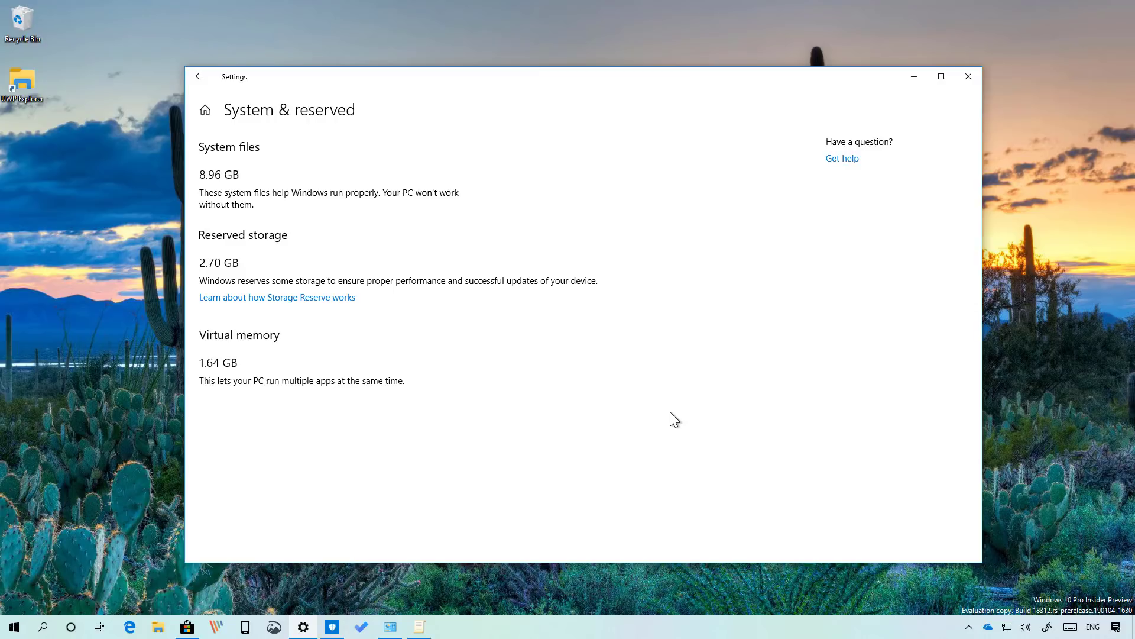
# - Navigate from the Storage page to Update & Security > Recovery
pyautogui.hotkey('alt', 'Left')
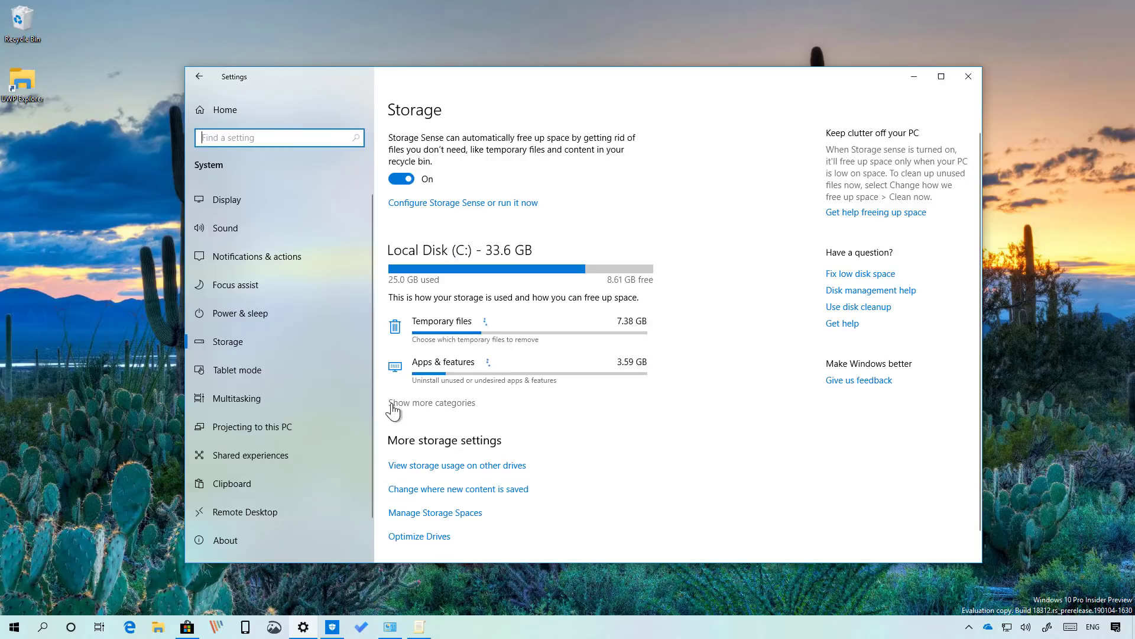
pyautogui.click(248, 115)
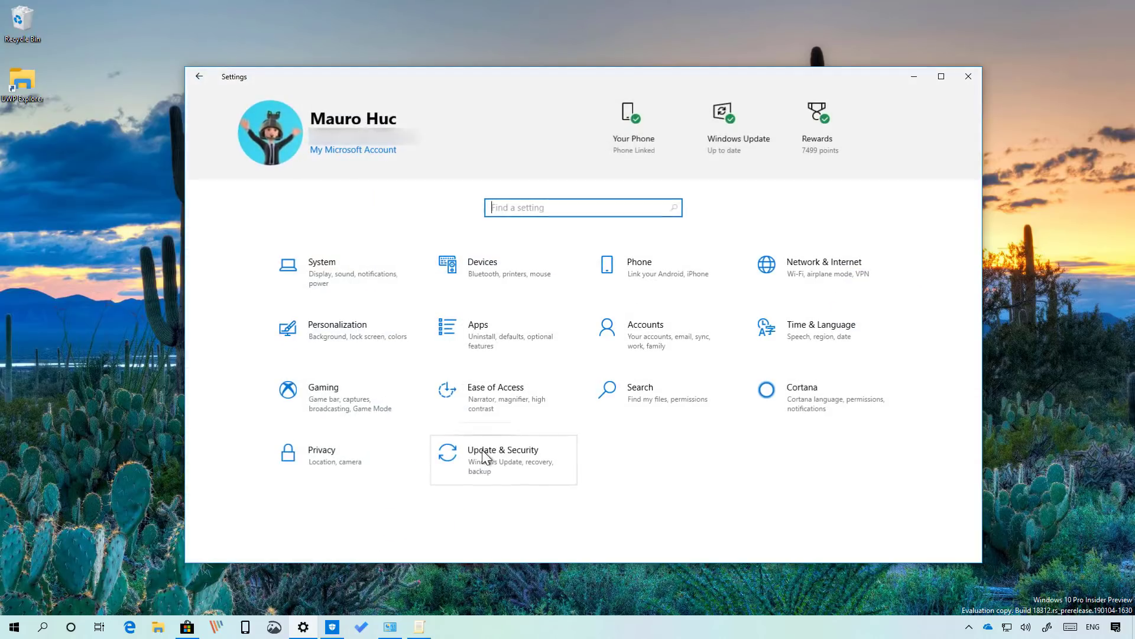
pyautogui.click(505, 457)
pyautogui.click(240, 339)
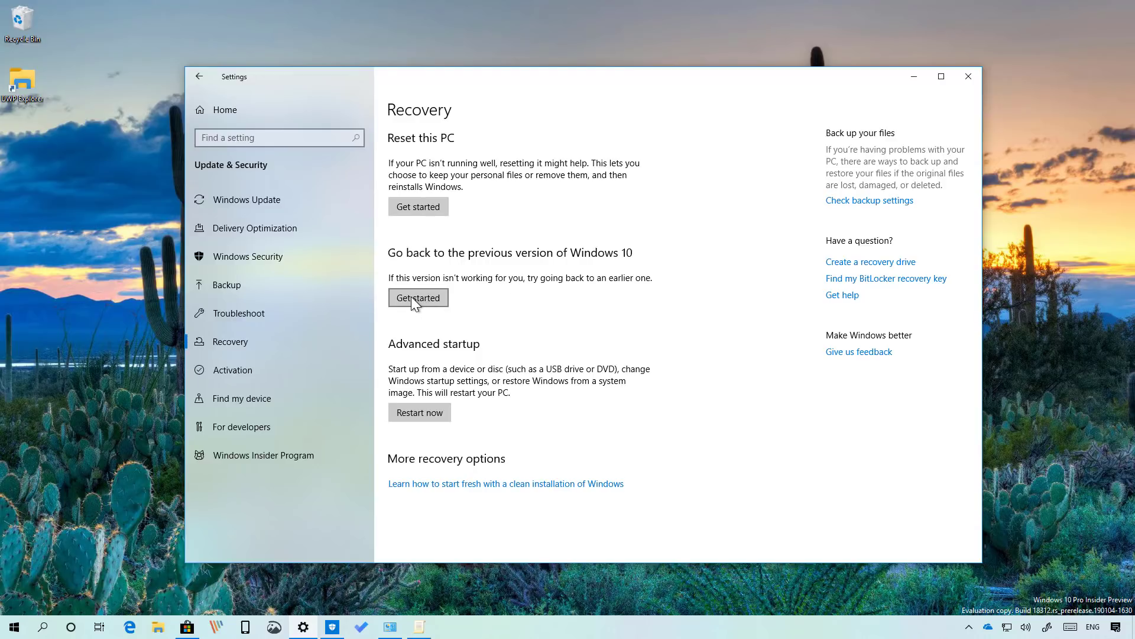
# - Start and cancel the go-back-to-earlier-build wizard, return to Windows Update, and minimize Settings
pyautogui.click(411, 297)
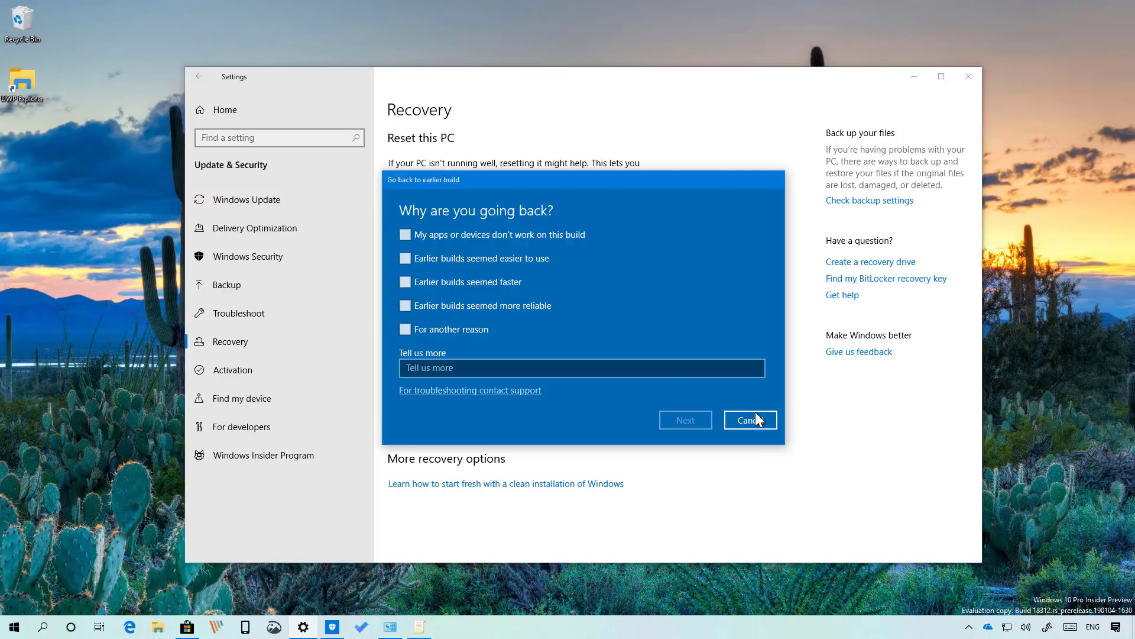
pyautogui.click(755, 414)
pyautogui.click(269, 202)
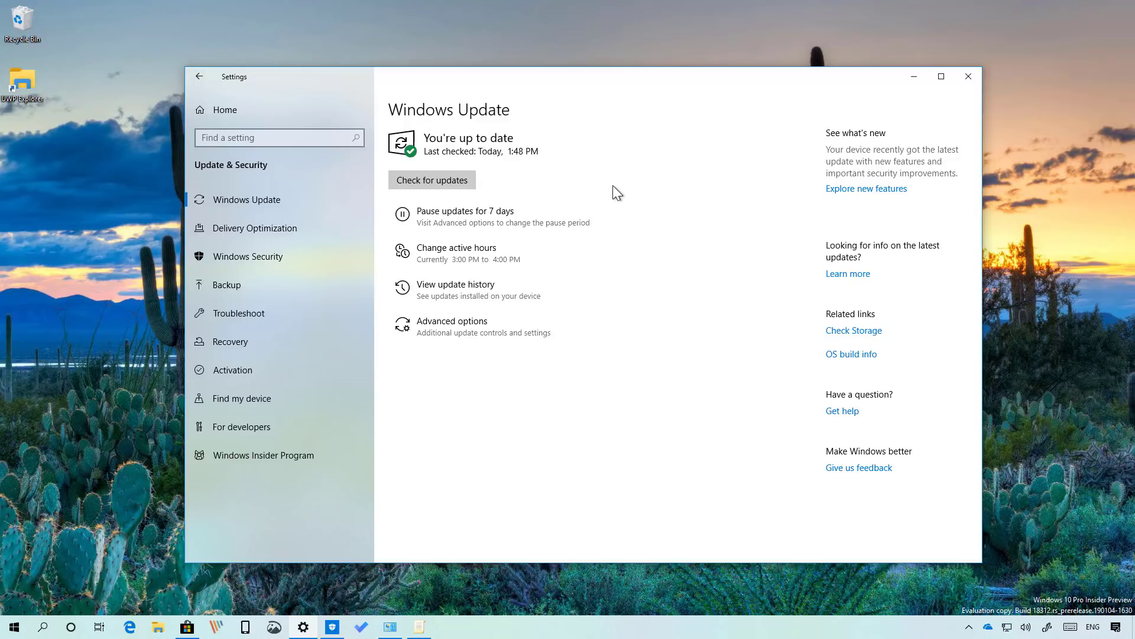
pyautogui.click(920, 74)
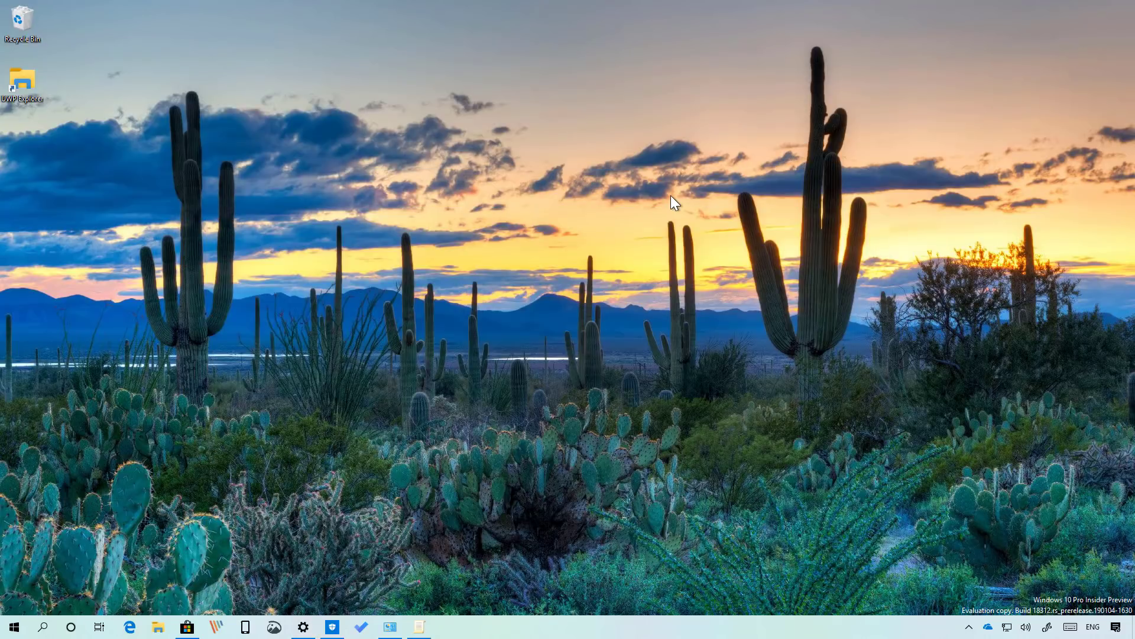
# - Launch Registry Editor by searching 'regedit' from Start and approving the UAC prompt
pyautogui.click(15, 626)
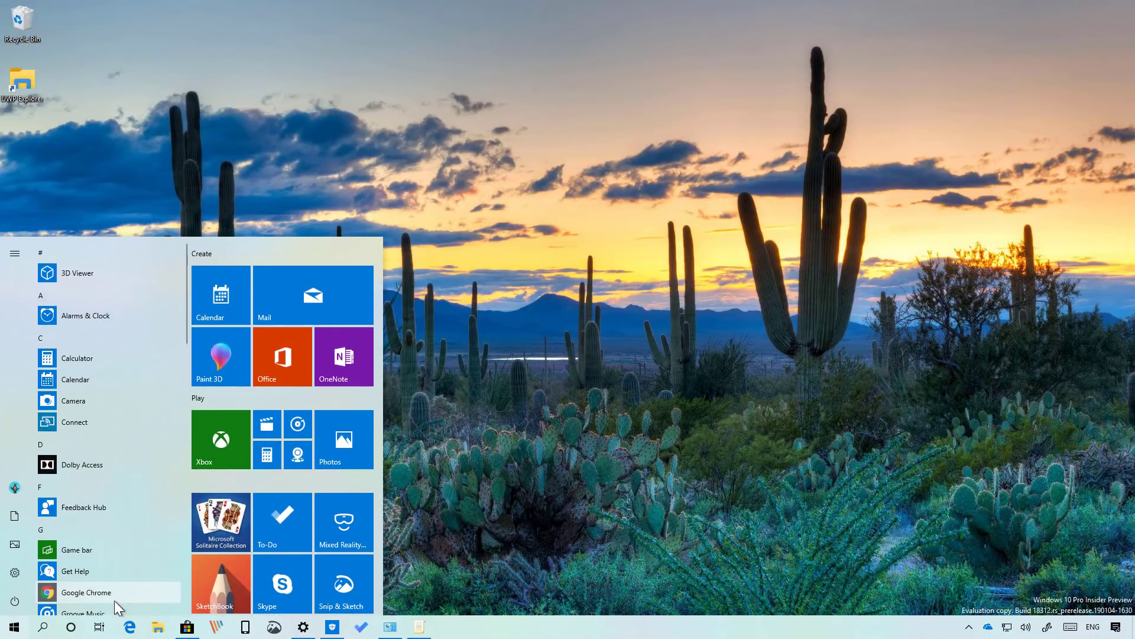
pyautogui.click(114, 601)
pyautogui.write('reg')
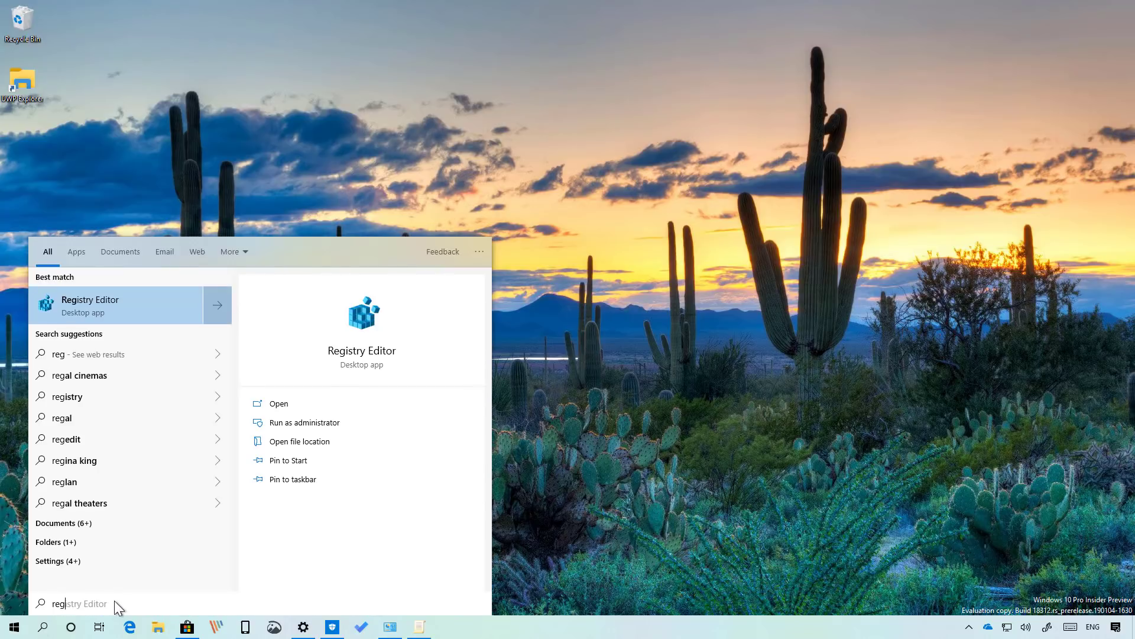
pyautogui.write('edit')
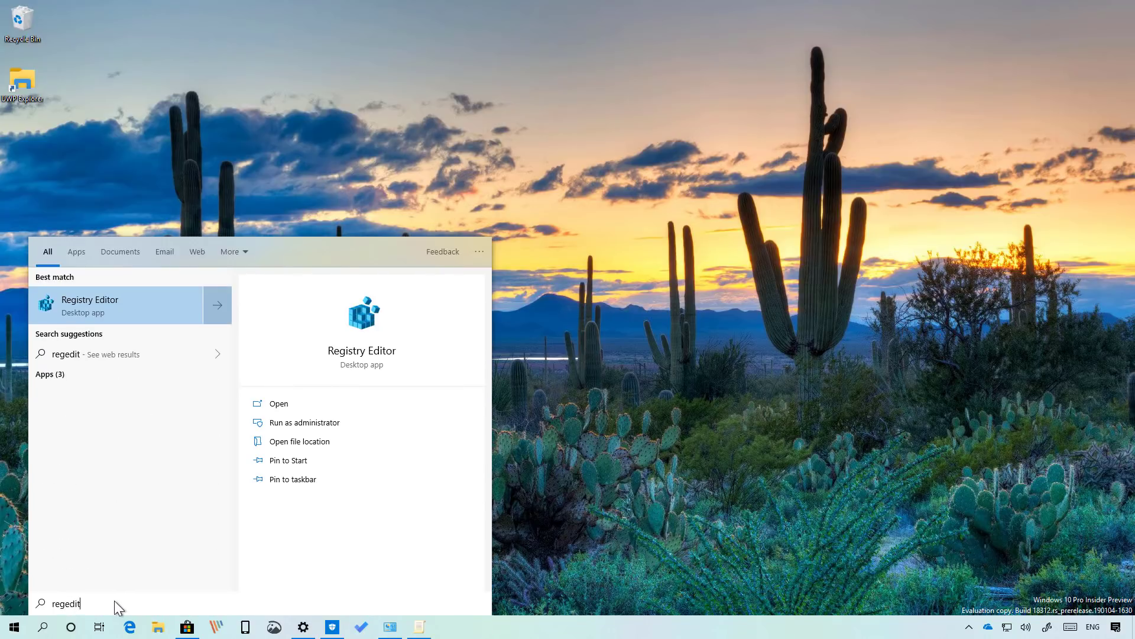
pyautogui.press('Return')
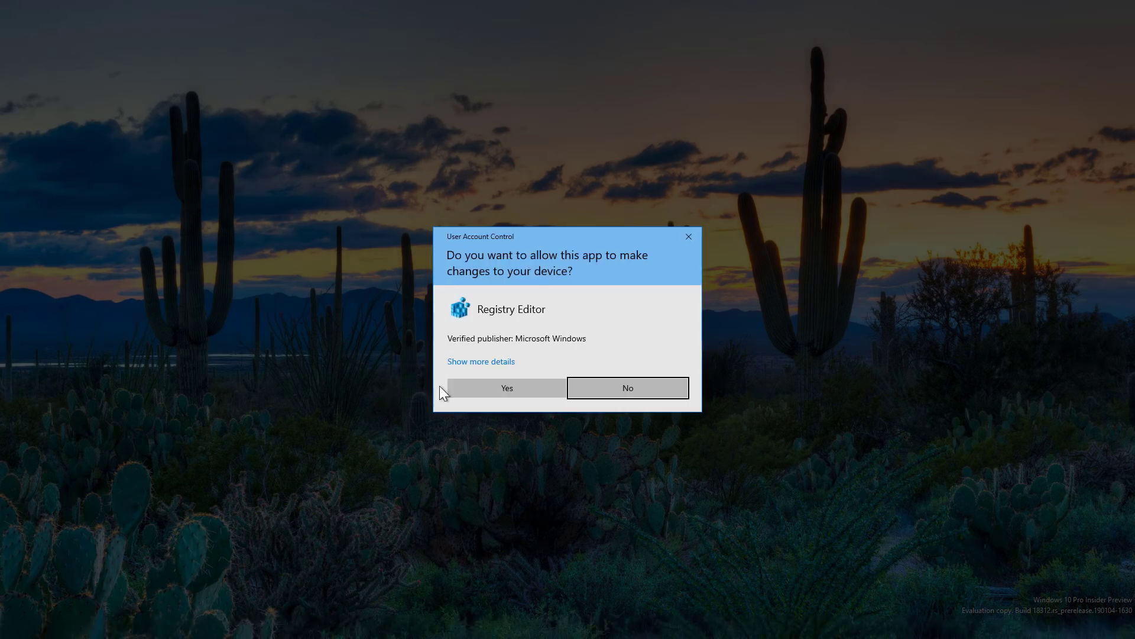
pyautogui.click(496, 388)
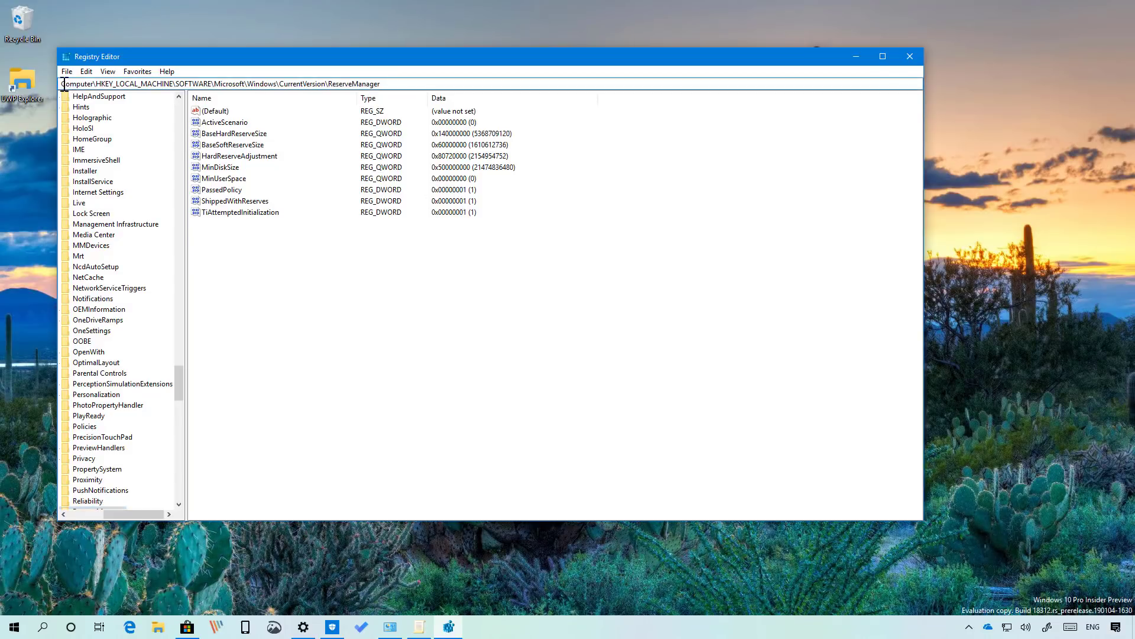
# - Select the ShippedWithReserves value under the ReserveManager key
pyautogui.moveTo(62, 83); pyautogui.dragTo(402, 84)
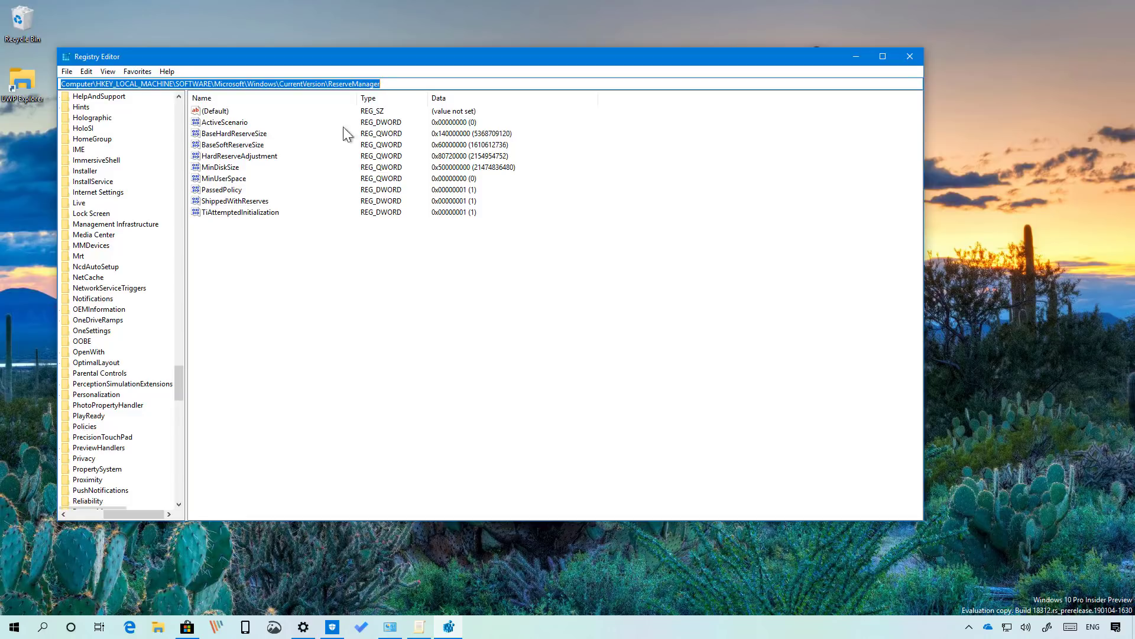
pyautogui.hotkey('ctrl', 'Left')
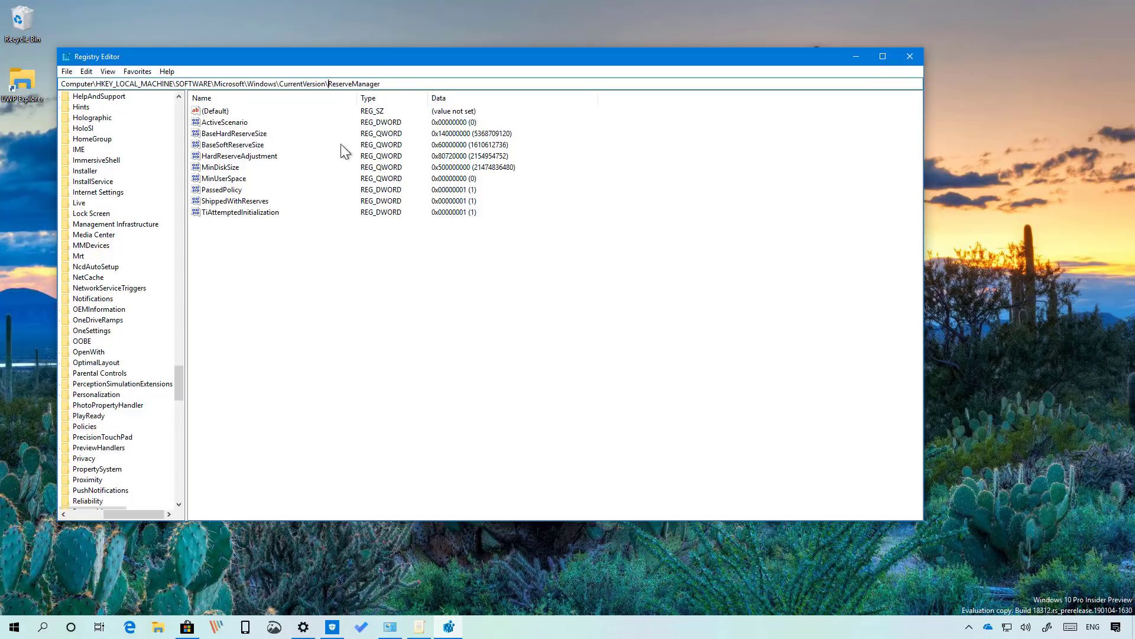
pyautogui.click(234, 202)
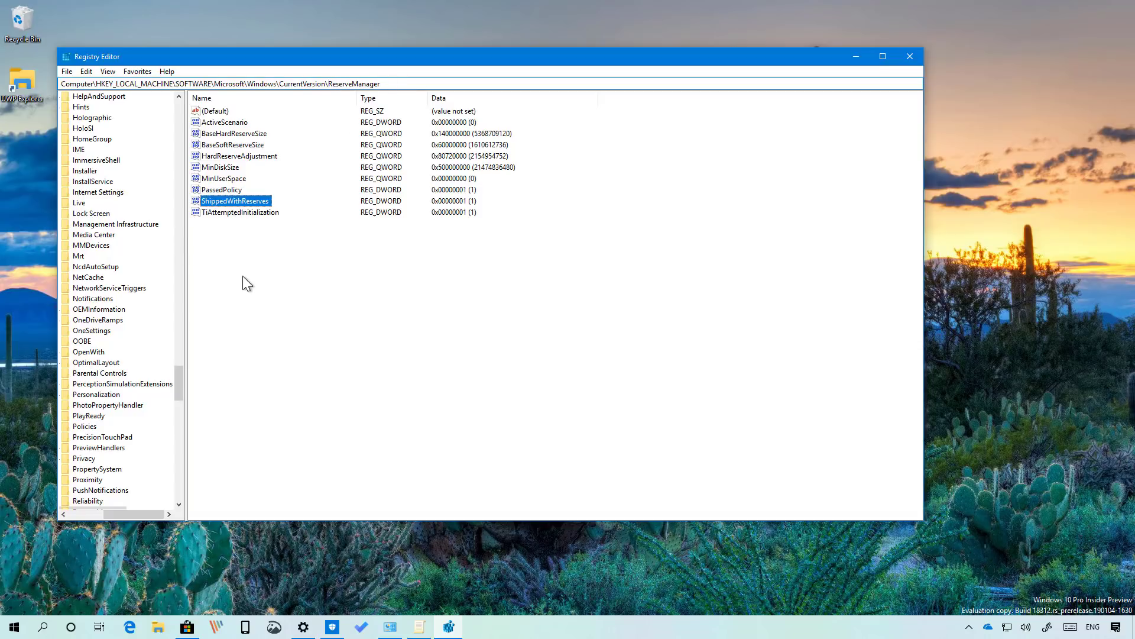
# - Edit ShippedWithReserves, replace its value data with 1, and save it
pyautogui.doubleClick(242, 203)
pyautogui.moveTo(203, 116); pyautogui.dragTo(414, 243)
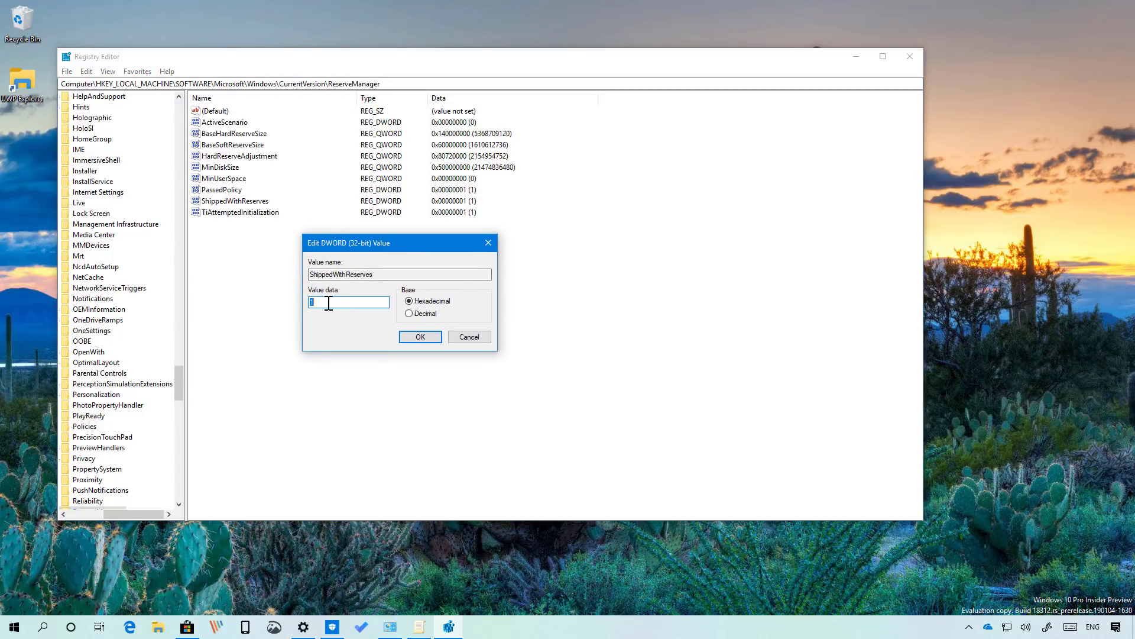
pyautogui.click(329, 302)
pyautogui.moveTo(329, 302); pyautogui.dragTo(307, 302)
pyautogui.write('1')
pyautogui.click(415, 336)
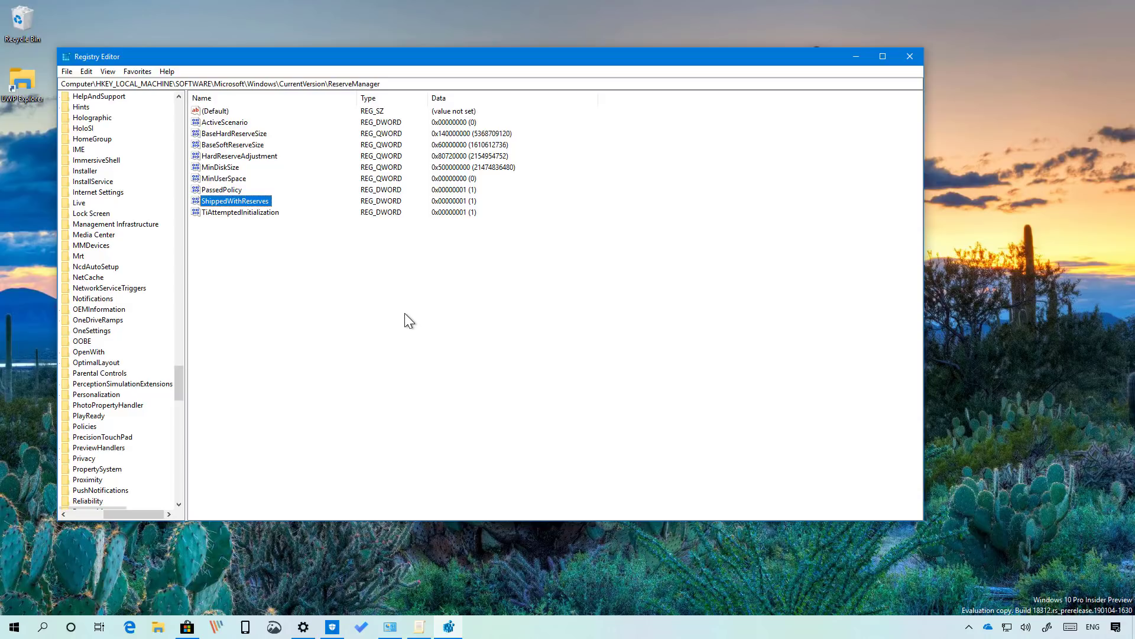
# - Minimize Registry Editor and return to Settings' System category
pyautogui.click(854, 56)
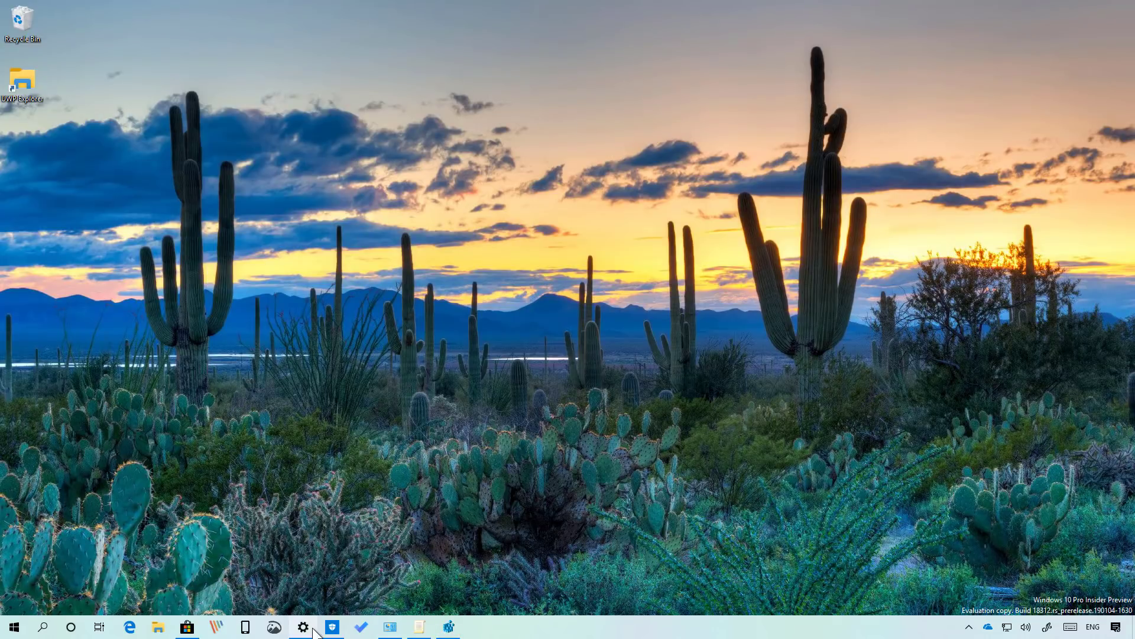
pyautogui.click(312, 631)
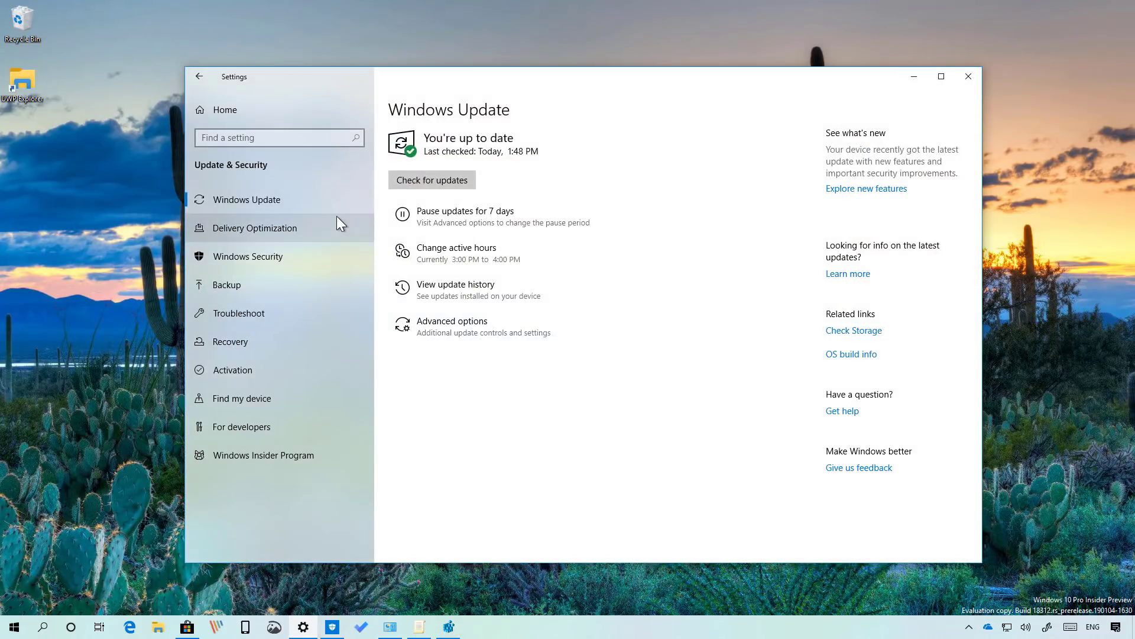
pyautogui.click(235, 111)
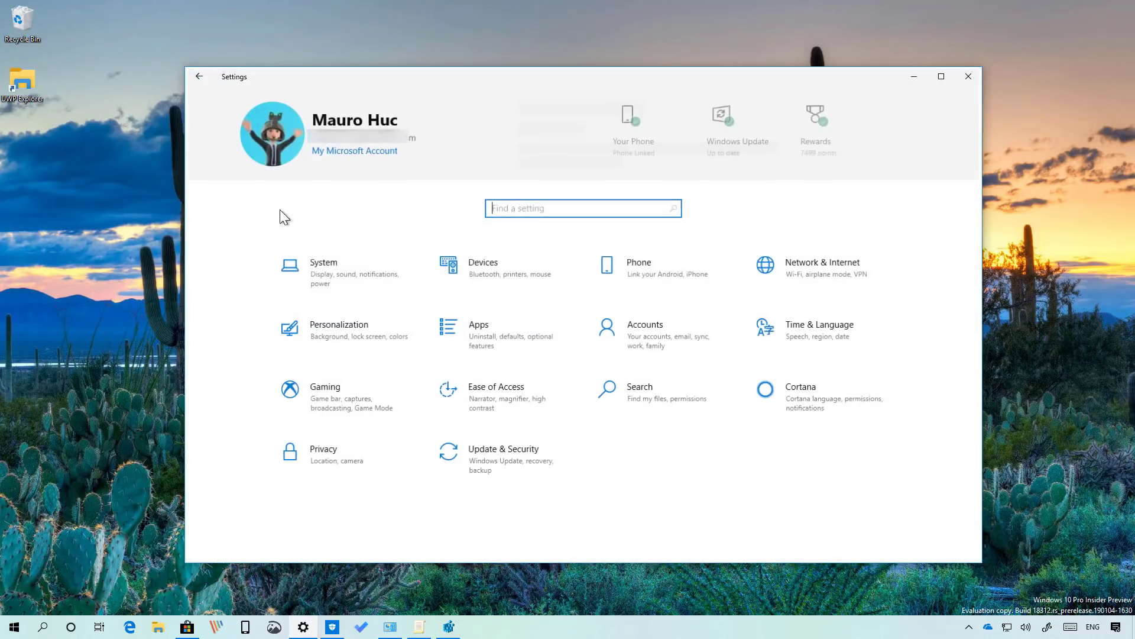
pyautogui.click(321, 276)
# - Confirm System & reserved still shows 2.70 GB of reserved storage, then minimize Settings
pyautogui.click(246, 346)
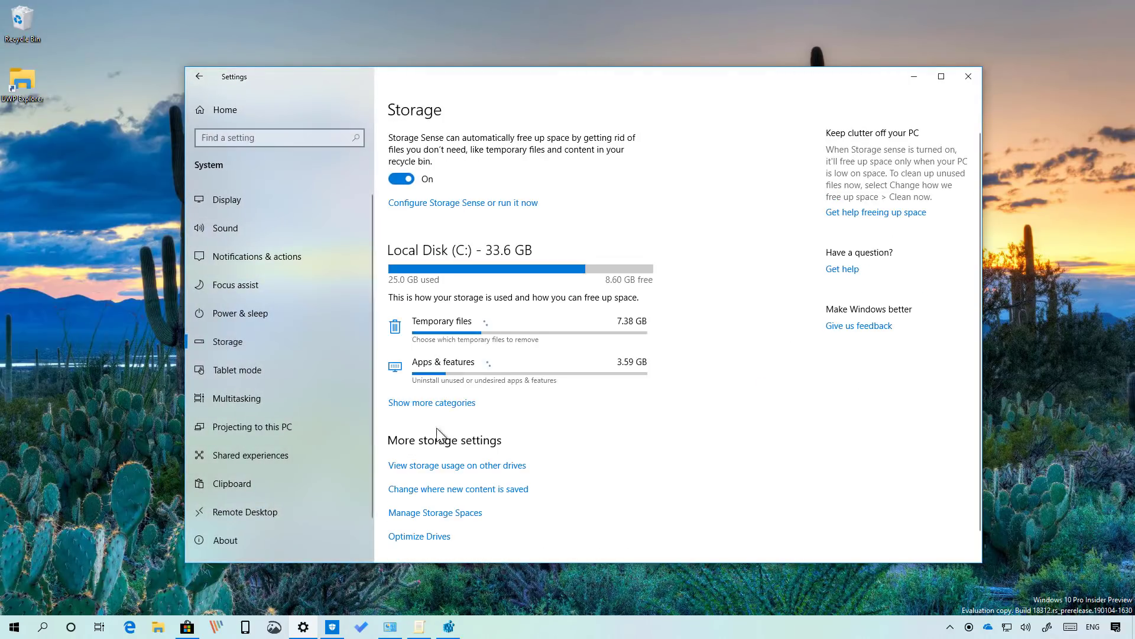
pyautogui.click(432, 406)
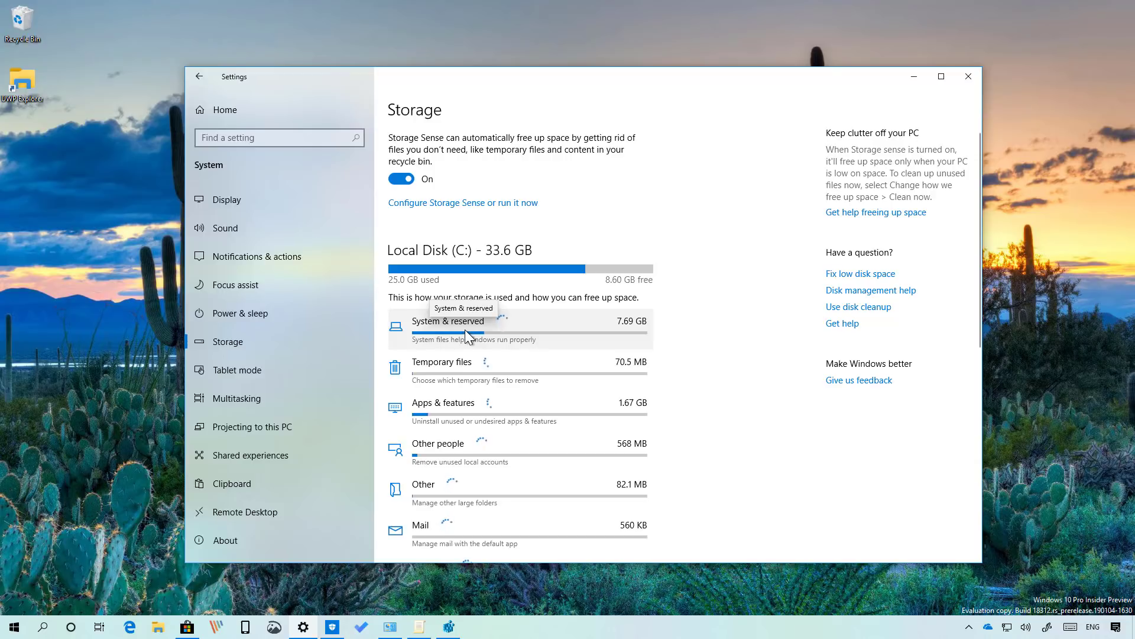
pyautogui.click(465, 329)
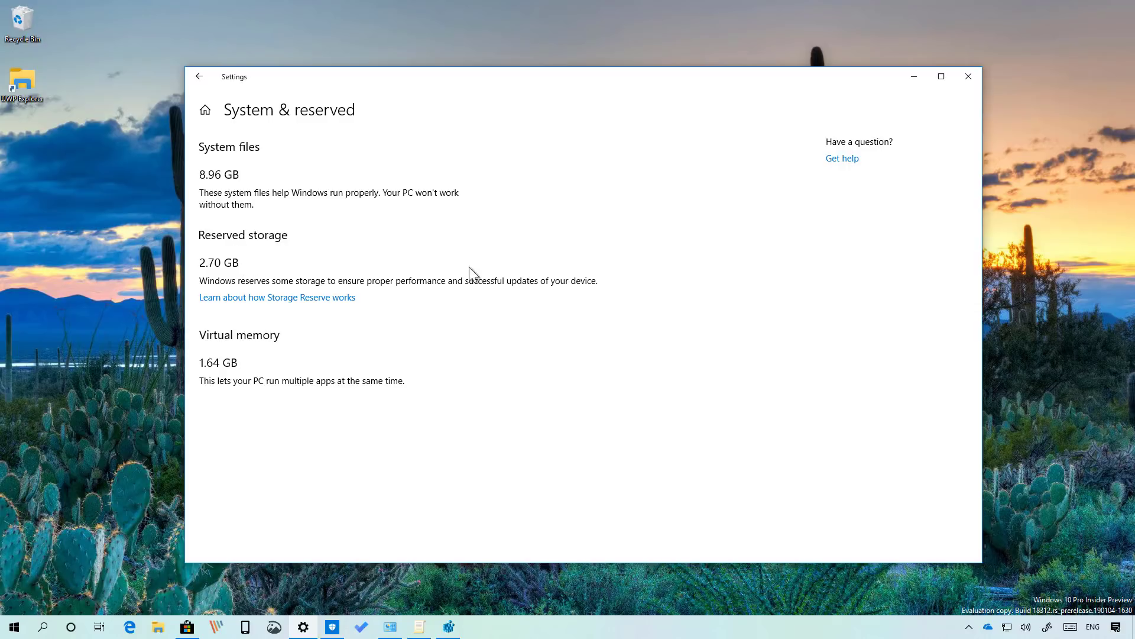
pyautogui.click(921, 78)
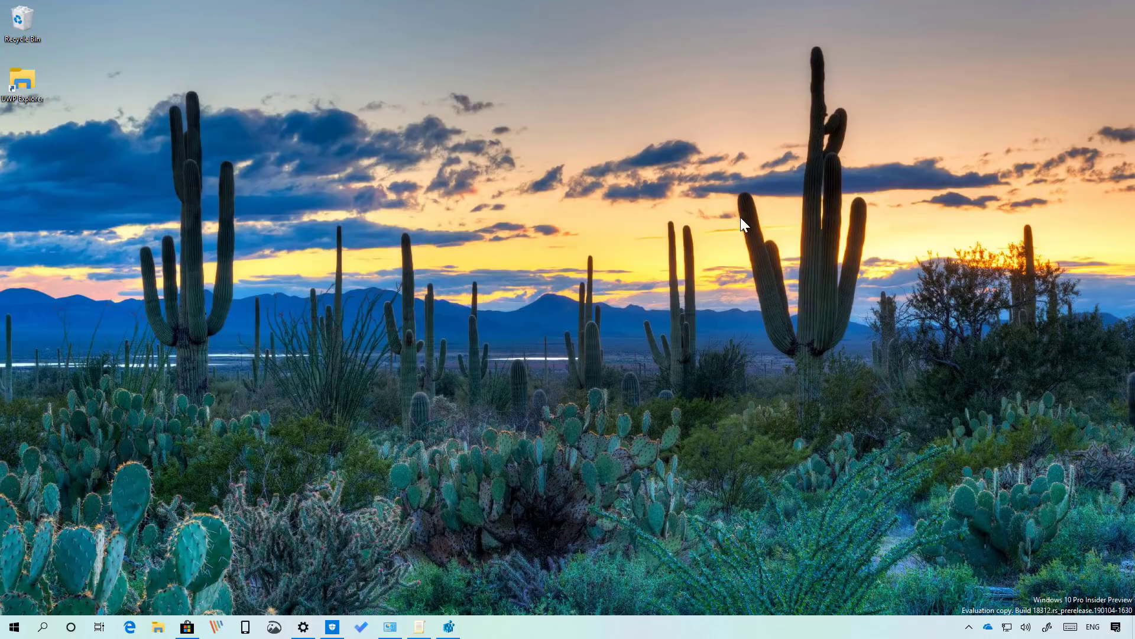